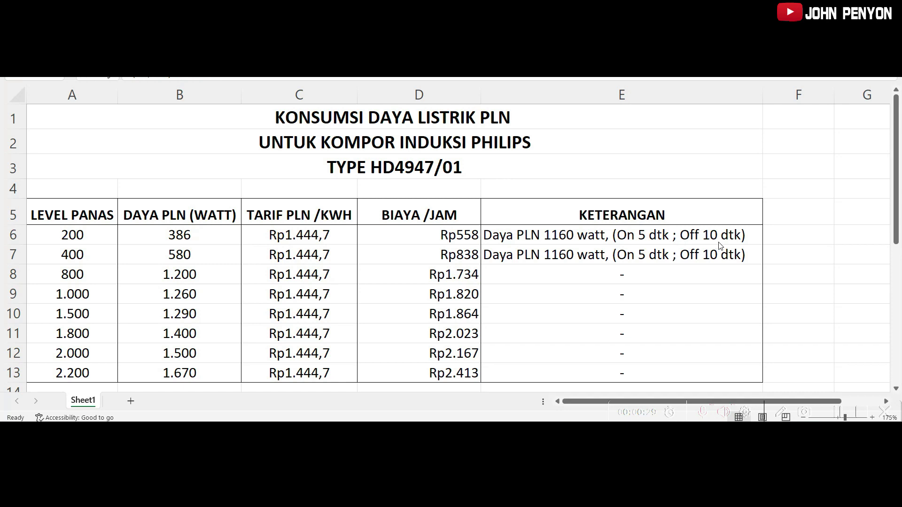
Review the PLN power draw and the on/off cycle remarks for heat levels 200 and 400
left_click(538, 237)
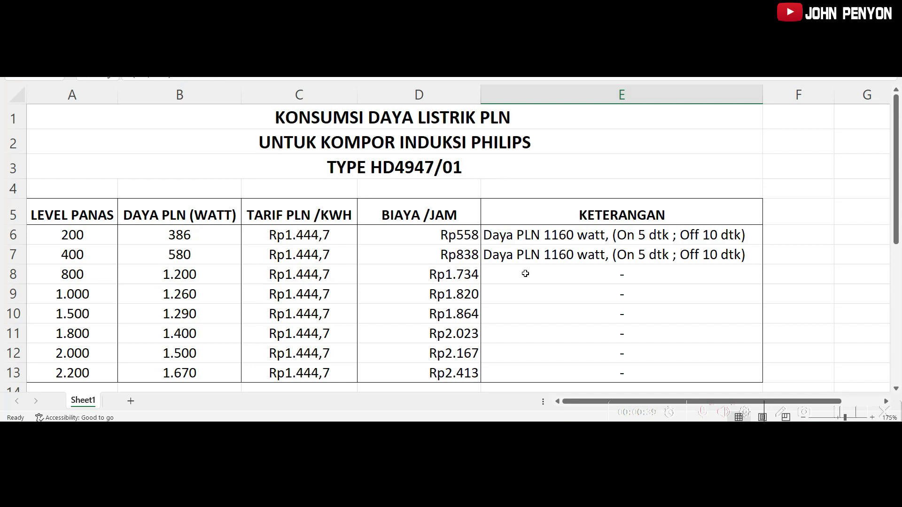
left_click(185, 236)
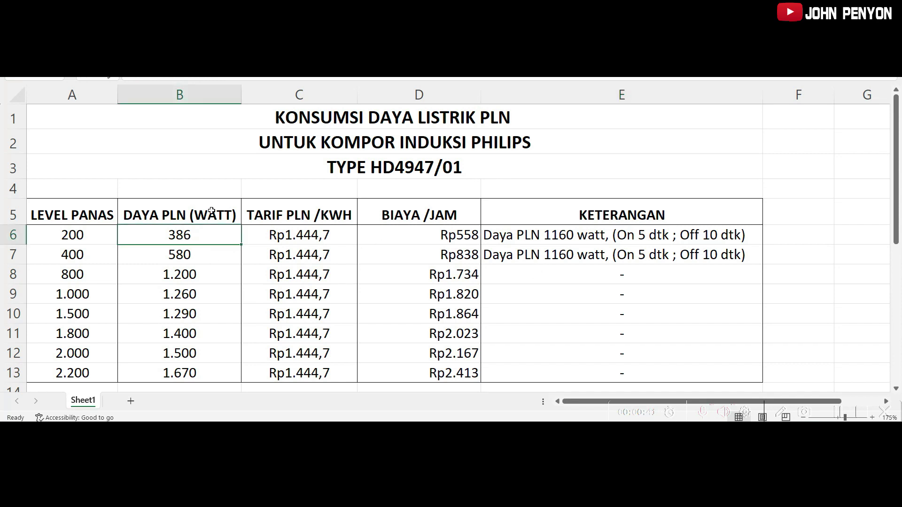
left_click(206, 254)
left_click(183, 231)
left_click(577, 242)
left_click(212, 269)
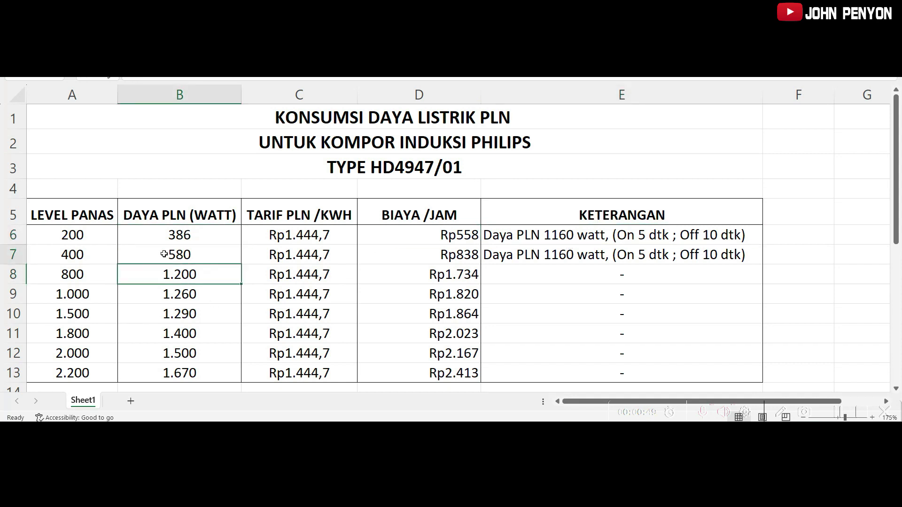
left_click(79, 269)
left_click(83, 254)
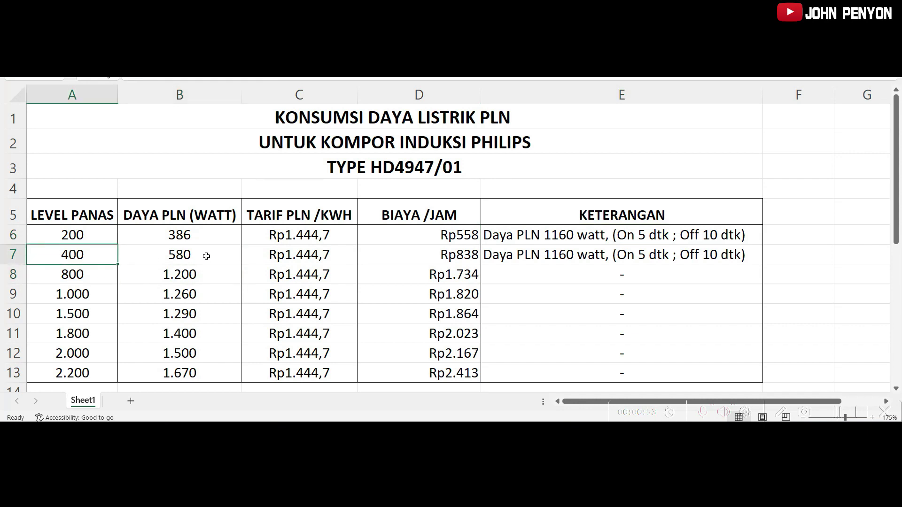
left_click(187, 255)
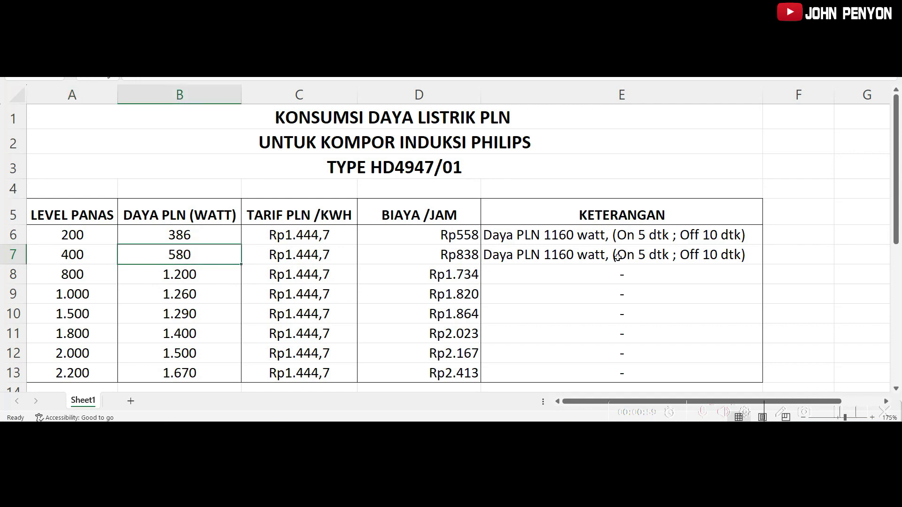
left_click(636, 258)
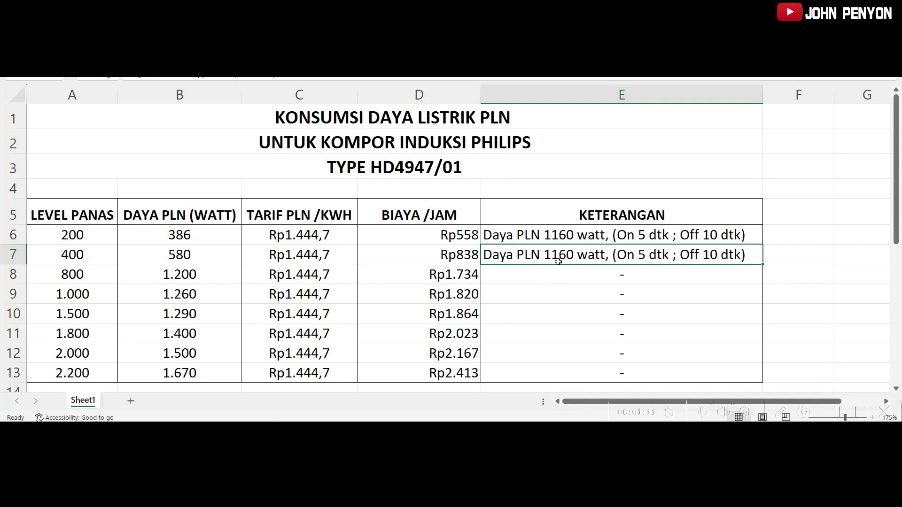
left_click(188, 255)
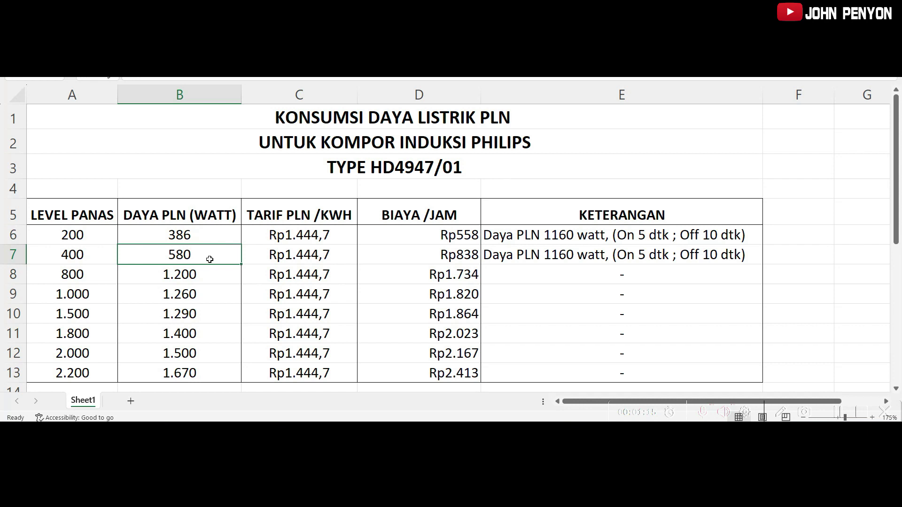
Go through the heat levels from 800 to 2.200 row by row and read each one's PLN power draw
left_click(82, 276)
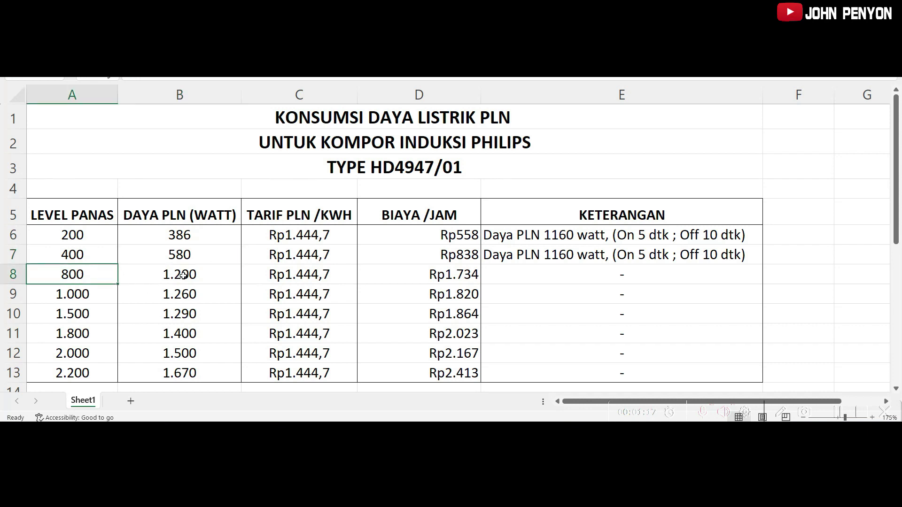
left_click(200, 273)
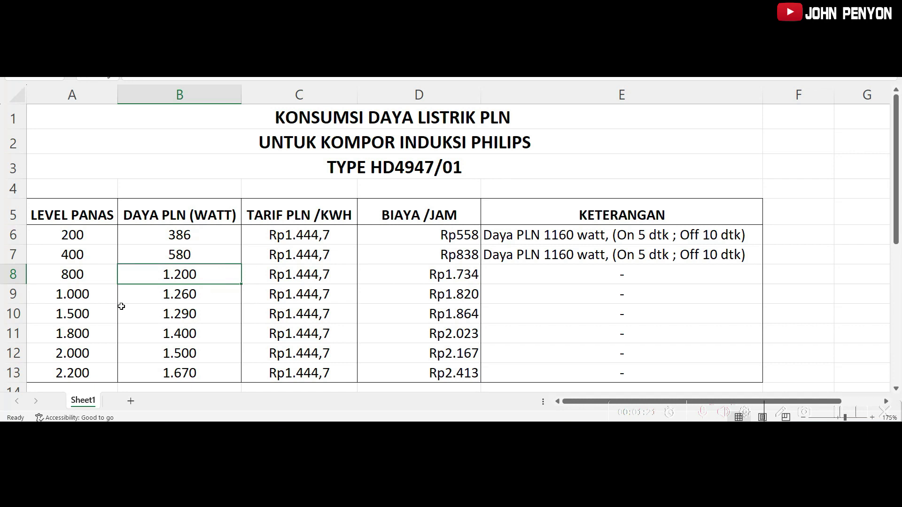
left_click(74, 297)
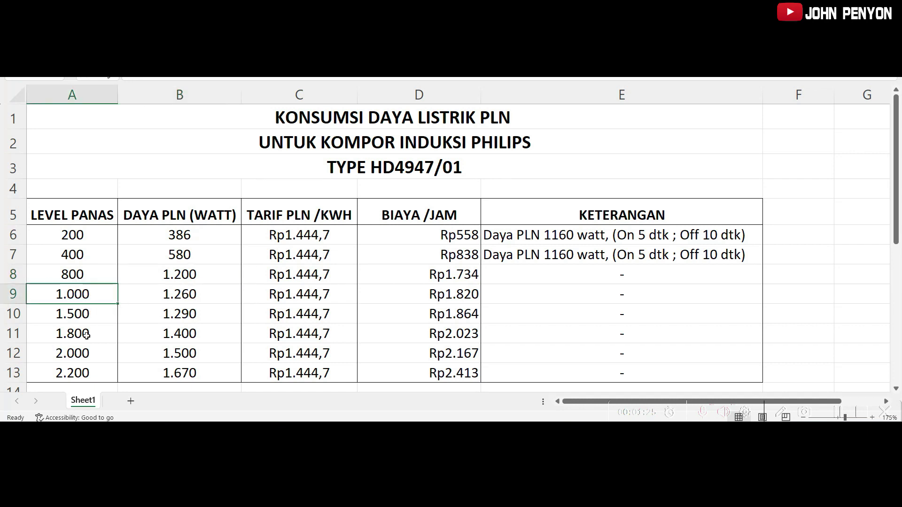
left_click(78, 314)
left_click(178, 316)
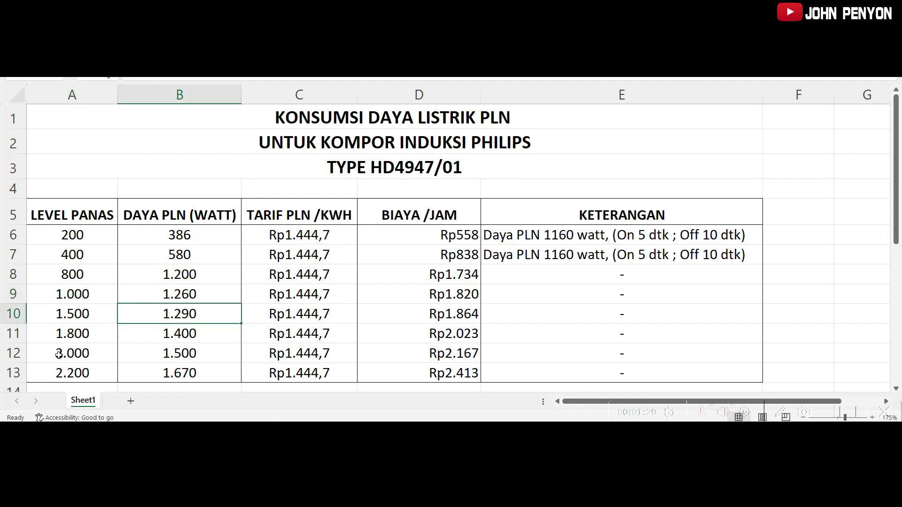
left_click(94, 332)
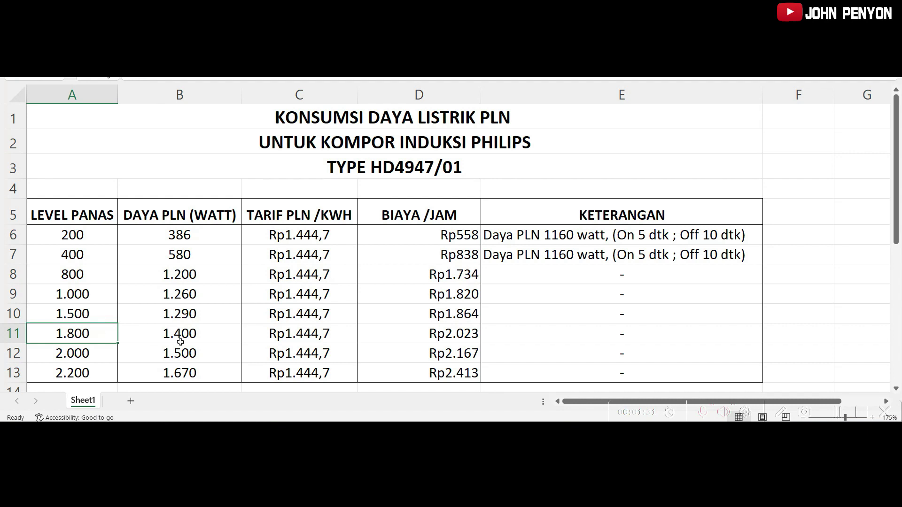
left_click(193, 334)
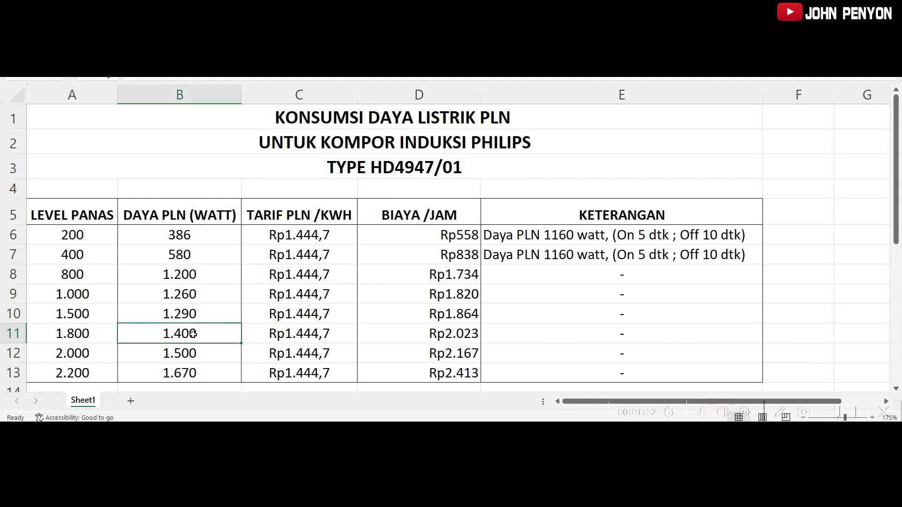
left_click(76, 358)
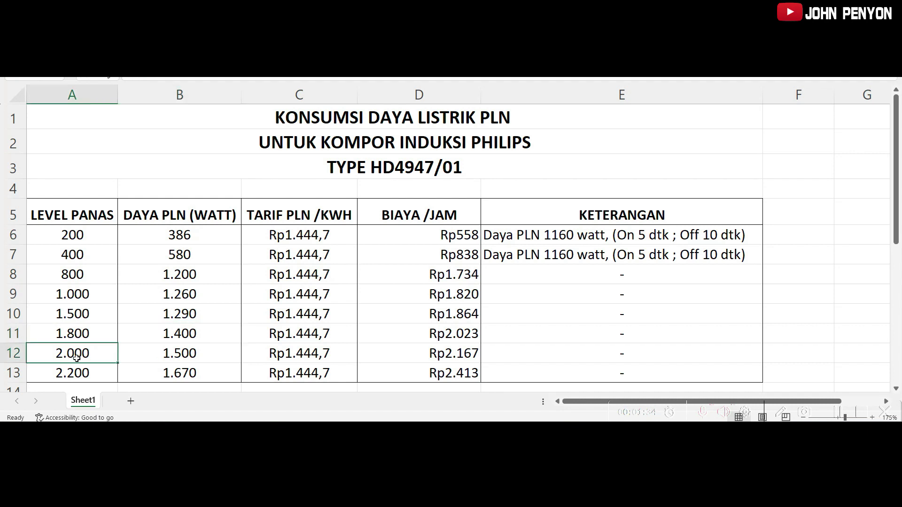
left_click(219, 350)
left_click(90, 378)
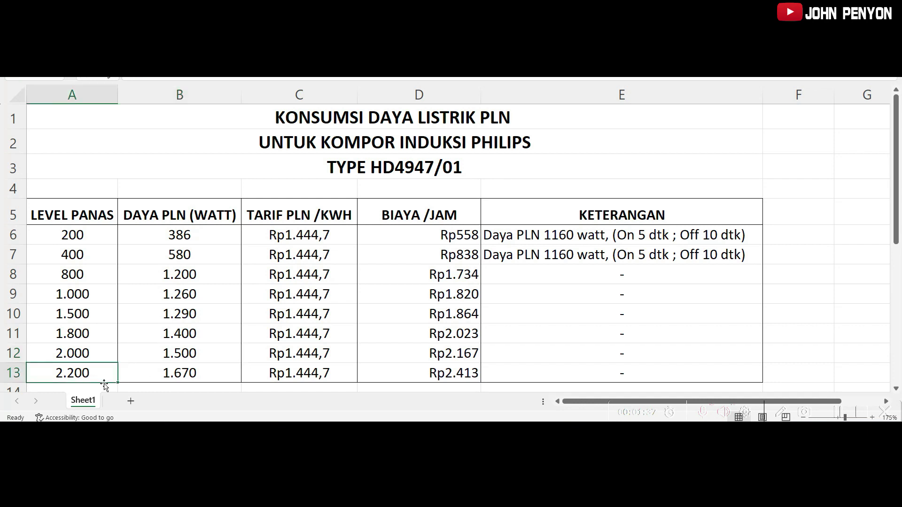
left_click(196, 373)
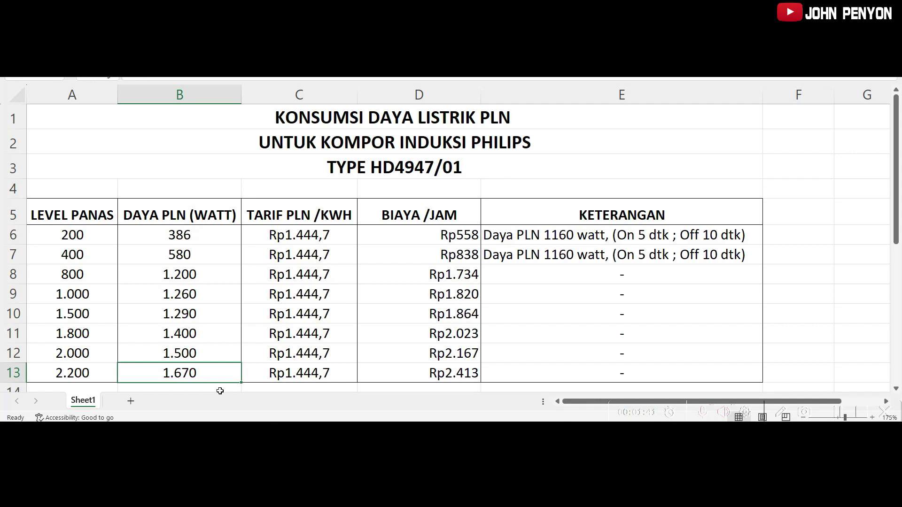
Highlight the PLN power values in B6:B13, followed by the tariff per kWh values in C6:C13, to review them
left_click_drag(180, 239, 199, 374)
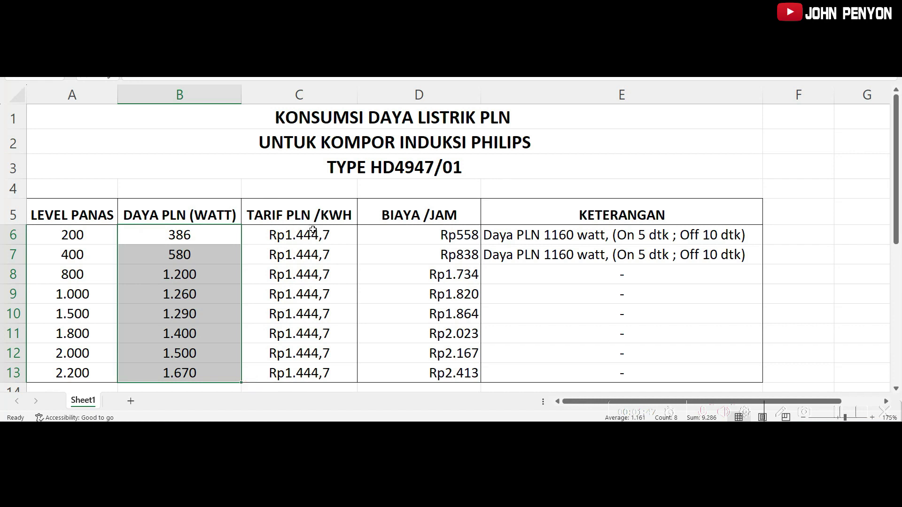
left_click_drag(325, 235, 330, 381)
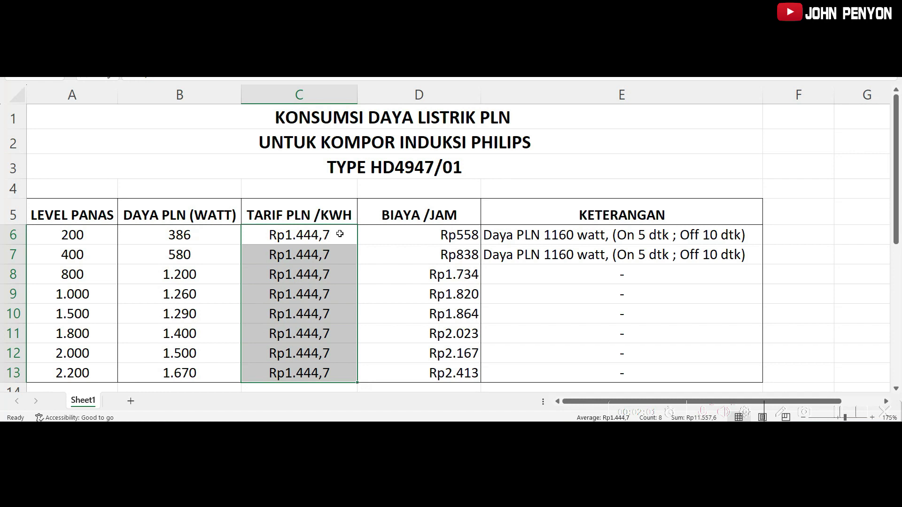
left_click(331, 237)
left_click_drag(334, 234, 347, 370)
Compare the PLN power draw with the hourly cost for heat levels 200, 400 and 800, checking the tariff for level 200
left_click(439, 234)
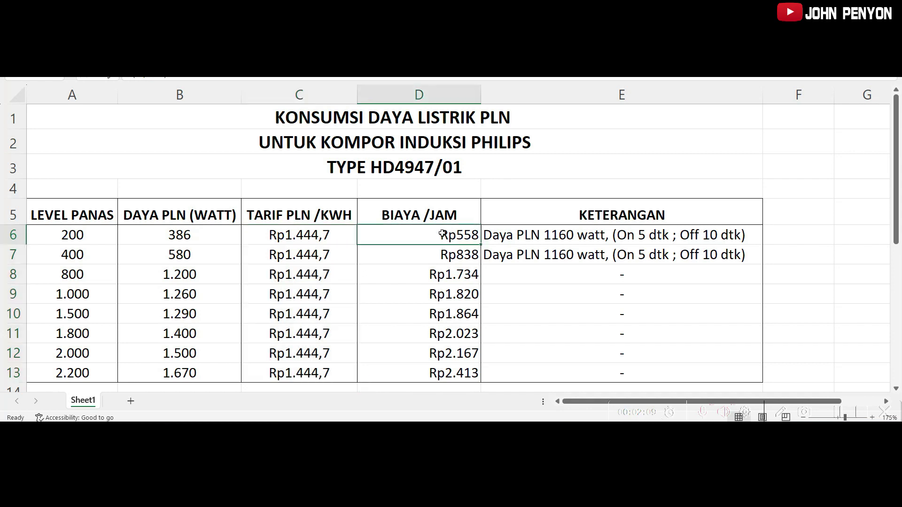
left_click(263, 233)
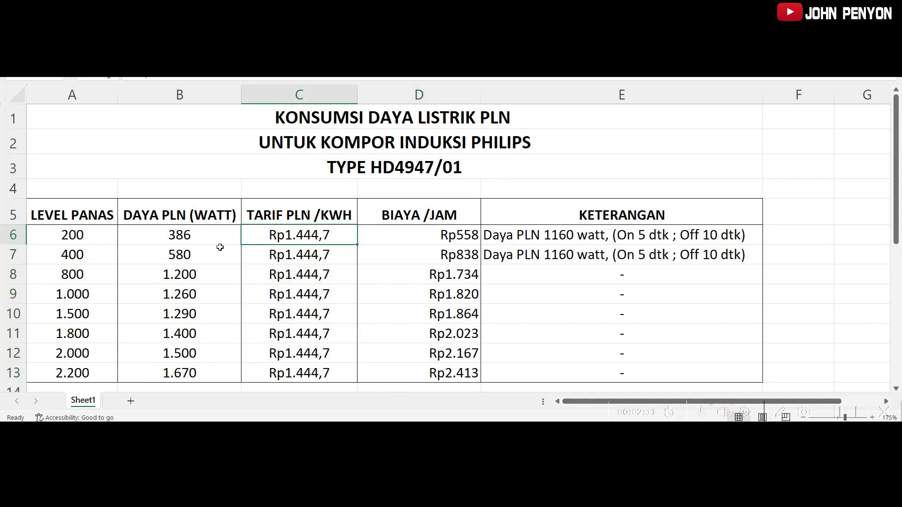
left_click(185, 235)
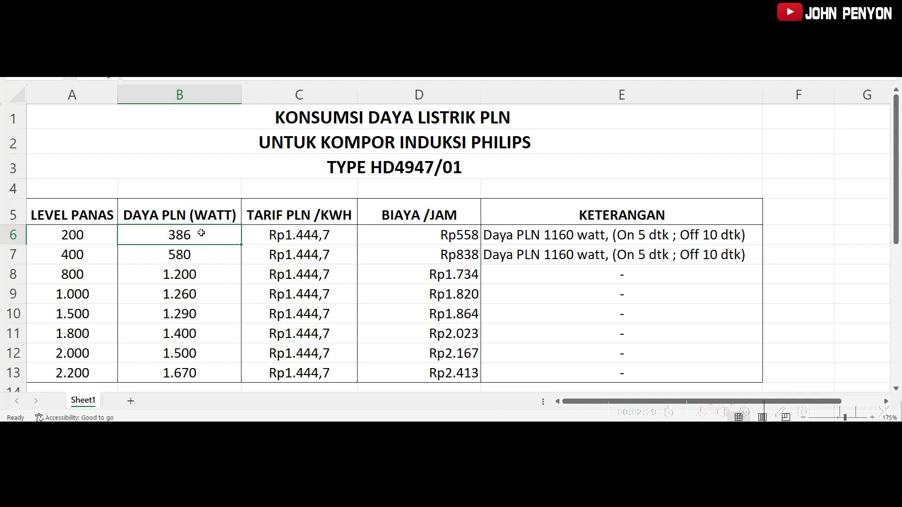
left_click(468, 237)
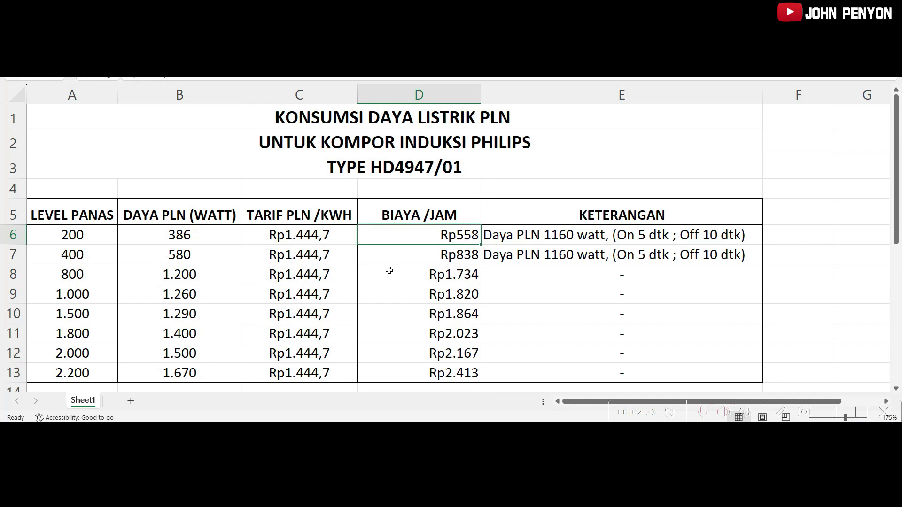
left_click(196, 260)
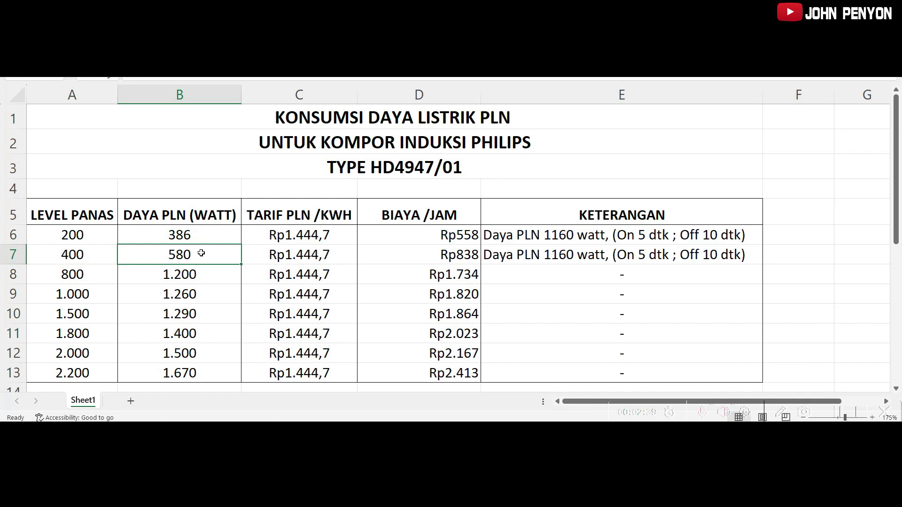
left_click(468, 259)
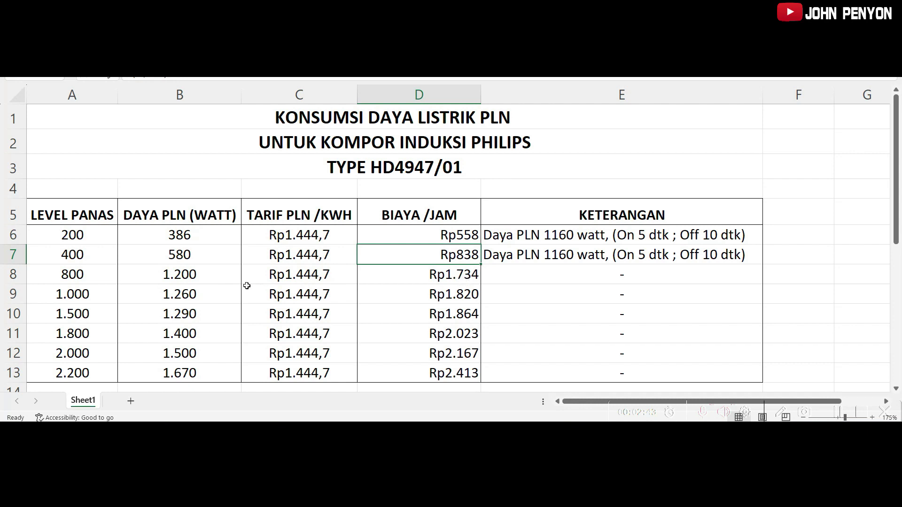
left_click(191, 277)
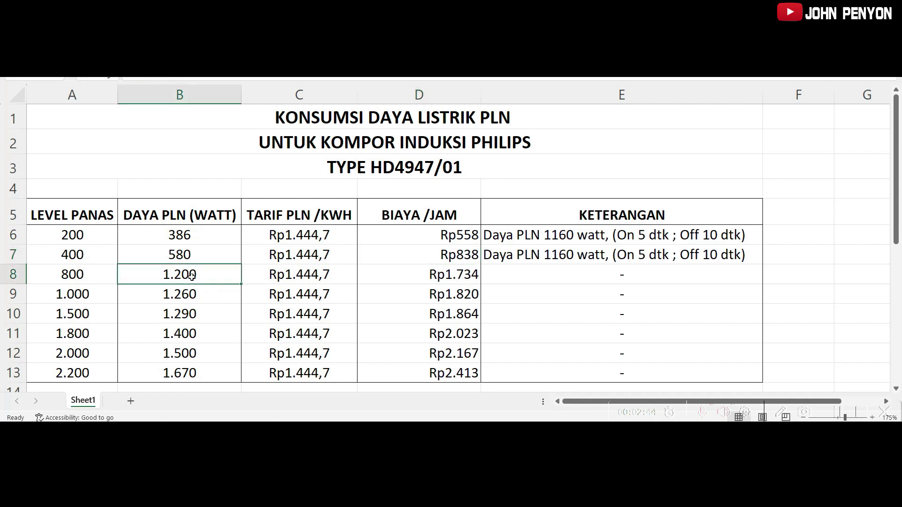
left_click(460, 283)
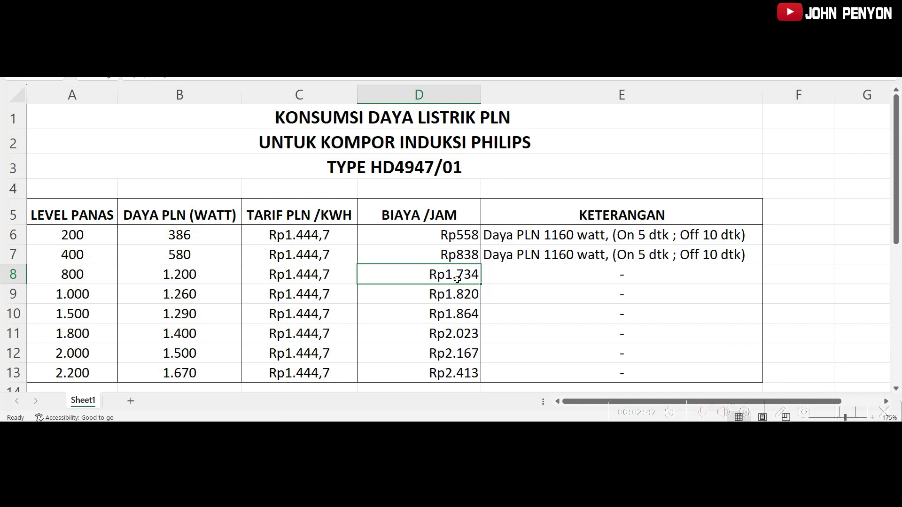
Compare the PLN power draw with the hourly cost for heat levels 1.000 through 2.200
left_click(180, 299)
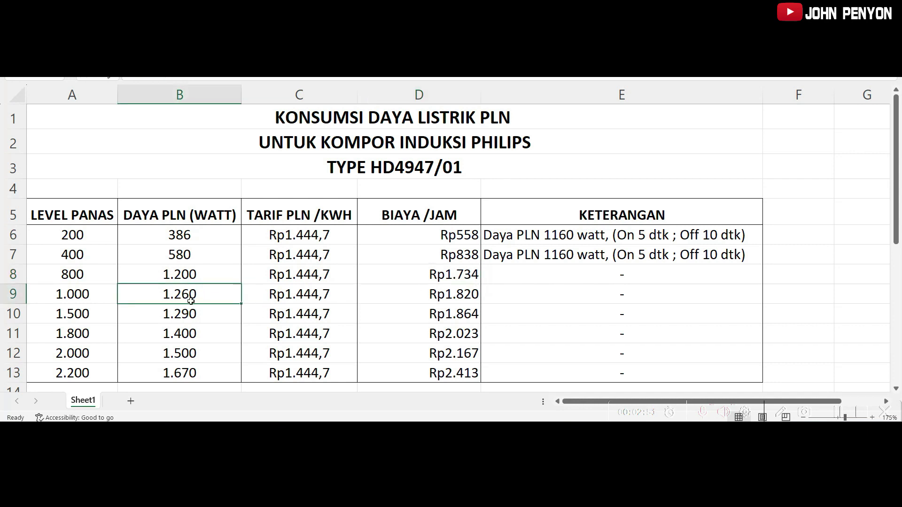
left_click(460, 300)
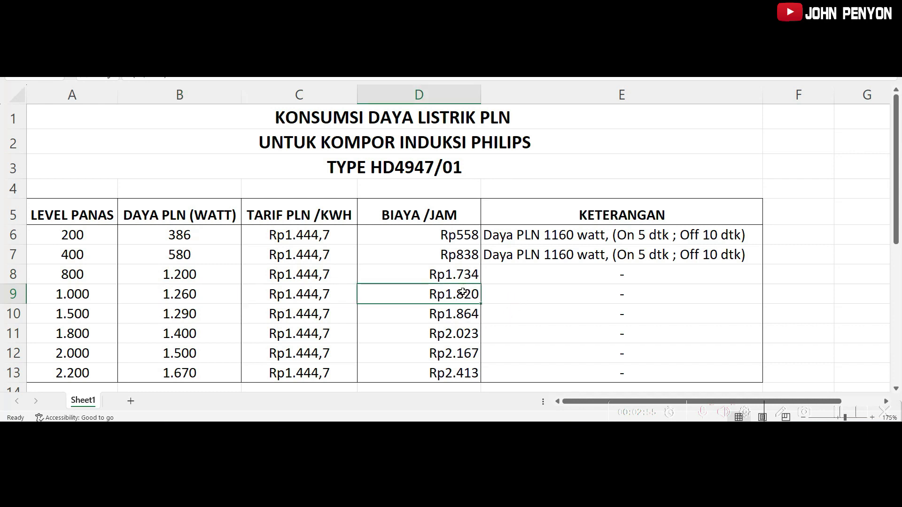
left_click(182, 314)
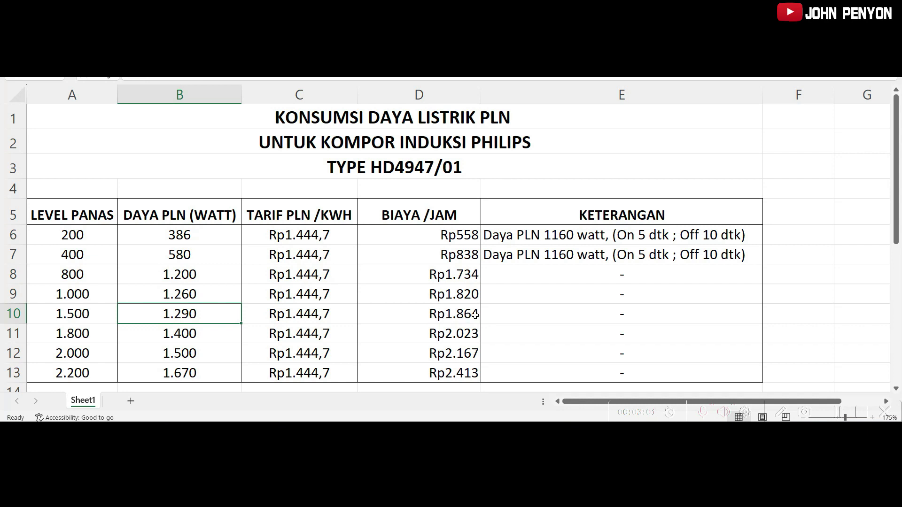
left_click(183, 337)
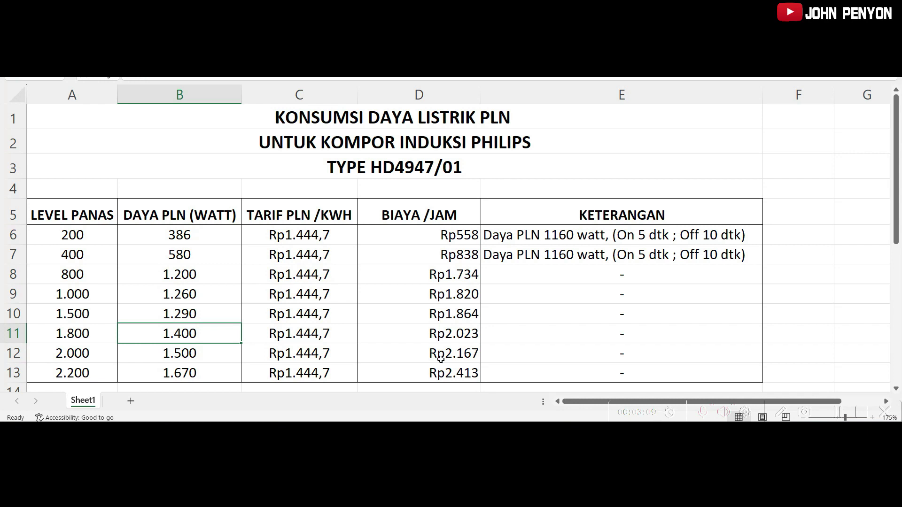
left_click(177, 356)
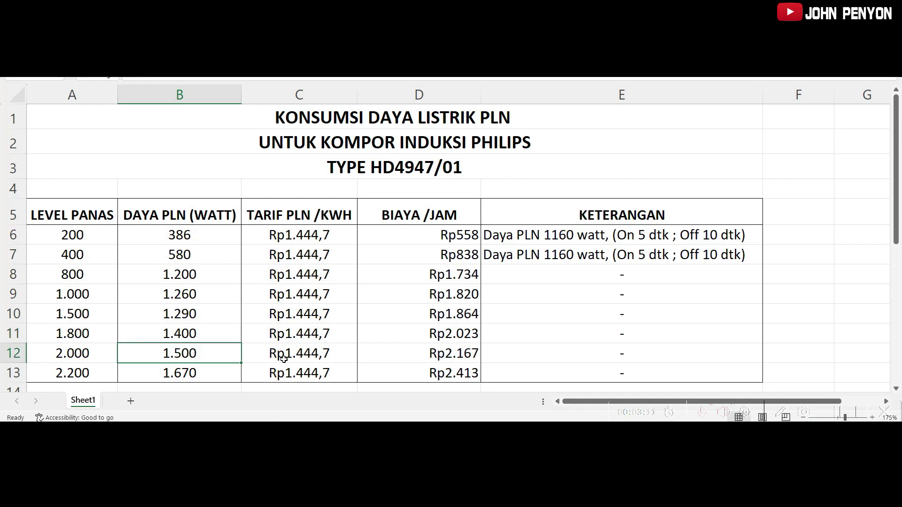
left_click(469, 357)
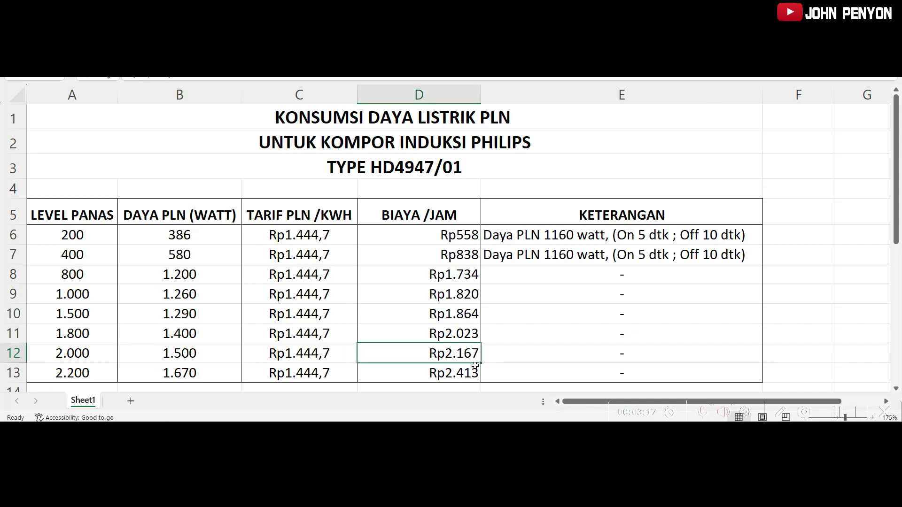
left_click(194, 372)
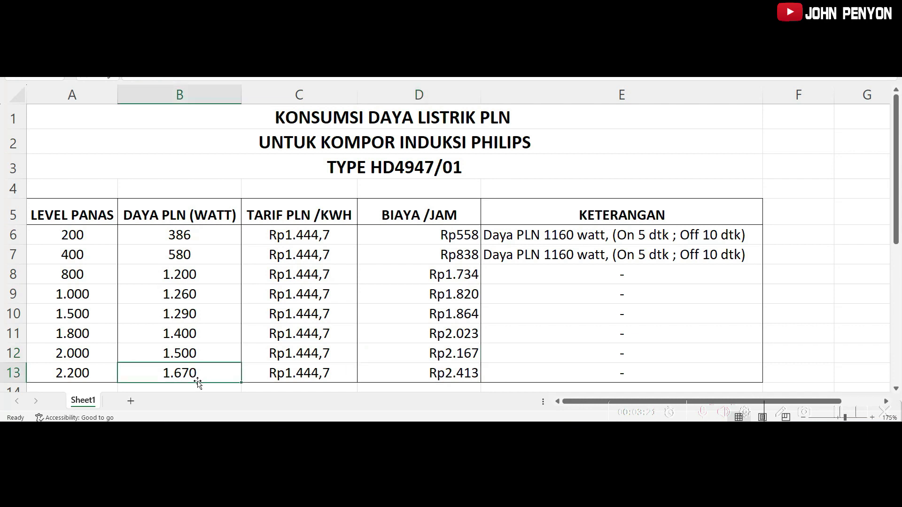
left_click(469, 373)
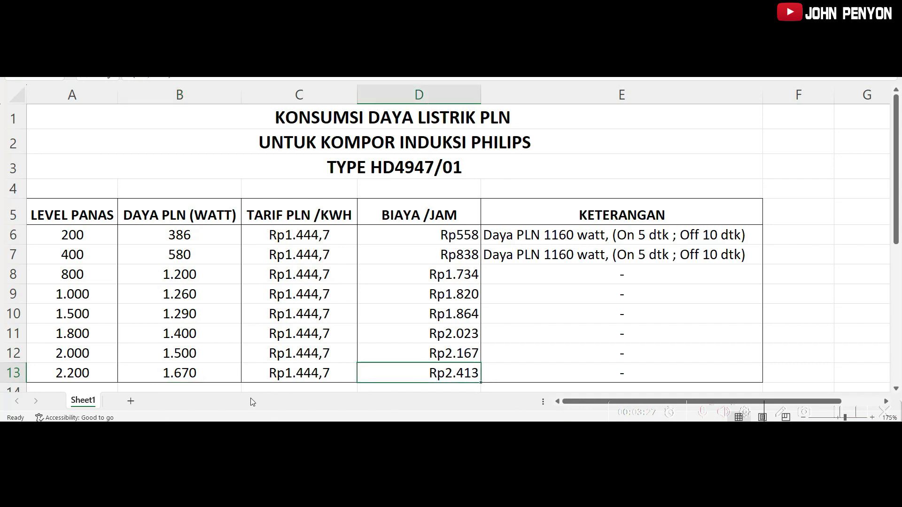
left_click(203, 371)
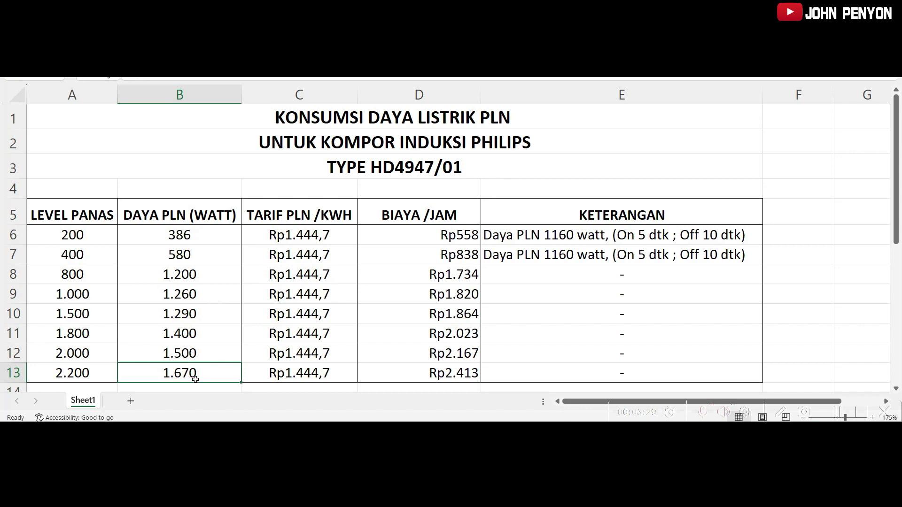
Compare the PLN power draw with the hourly cost for heat level 2.200 in the first table
left_click(72, 373)
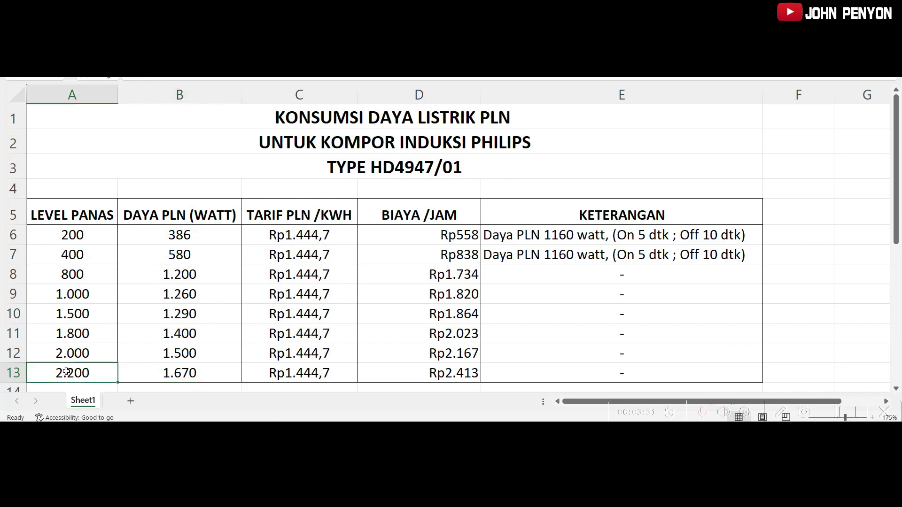
left_click(195, 373)
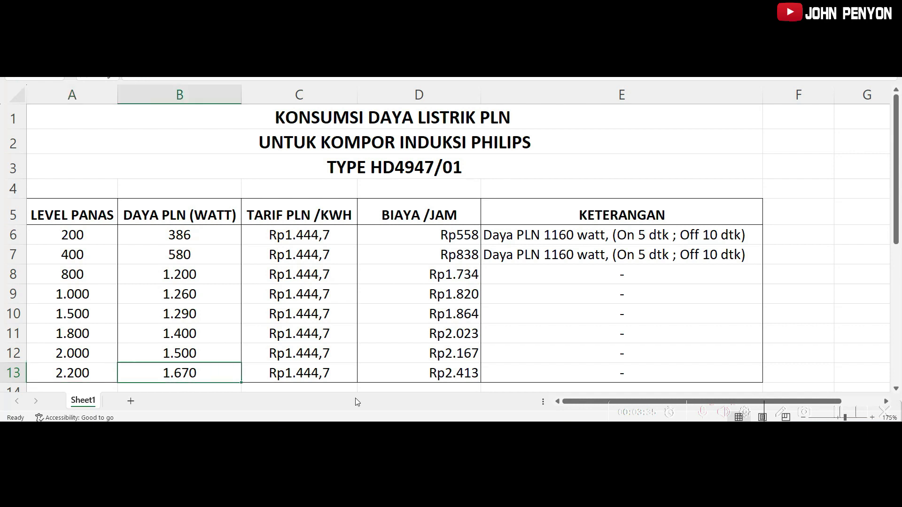
left_click(471, 374)
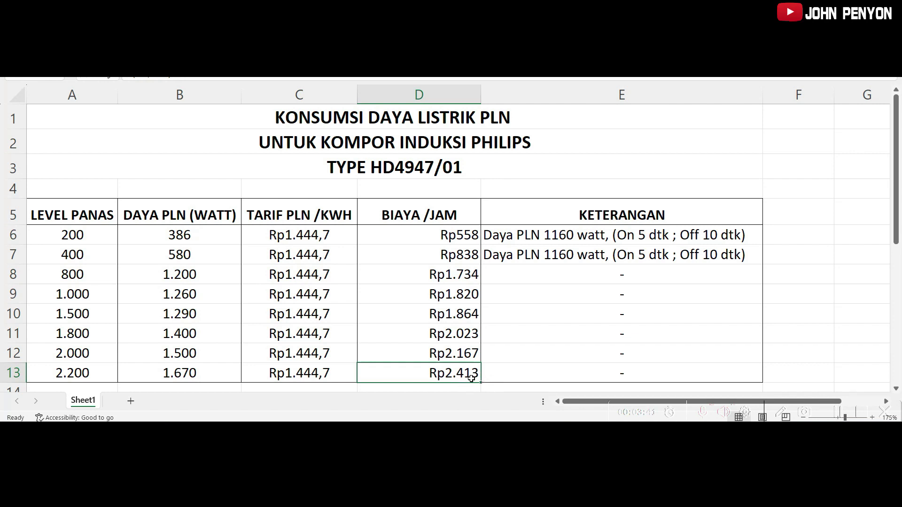
scroll(469, 382, "down", 2)
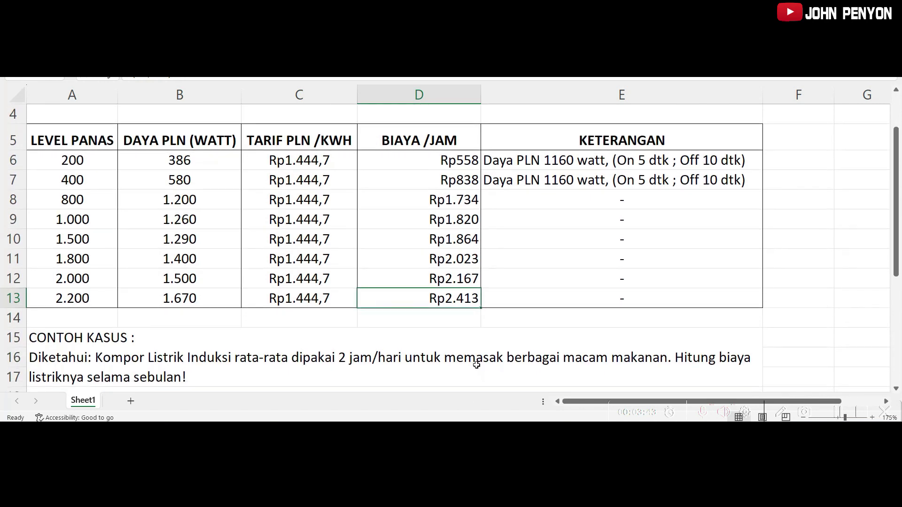
scroll(465, 319, "up", 2)
left_click(464, 288)
Read the example case in rows 15 to 17 about the monthly electricity cost at 2 hours of use per day
scroll(487, 347, "down", 5)
scroll(682, 329, "up", 1)
left_click_drag(895, 293, 896, 311)
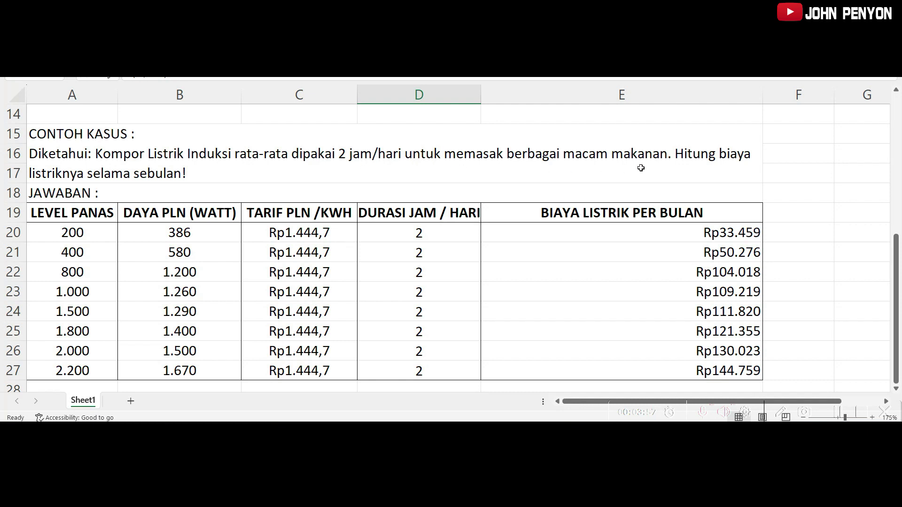
left_click(692, 153)
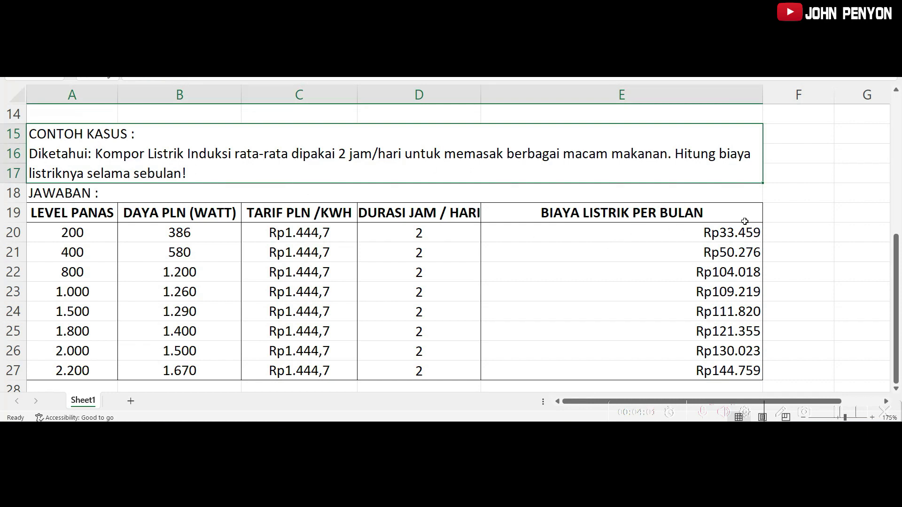
left_click(820, 196)
Review the daily duration, tariff per kWh and monthly cost for heat level 200 in the answer table, checking the durations for levels 400 and 800
left_click(111, 239)
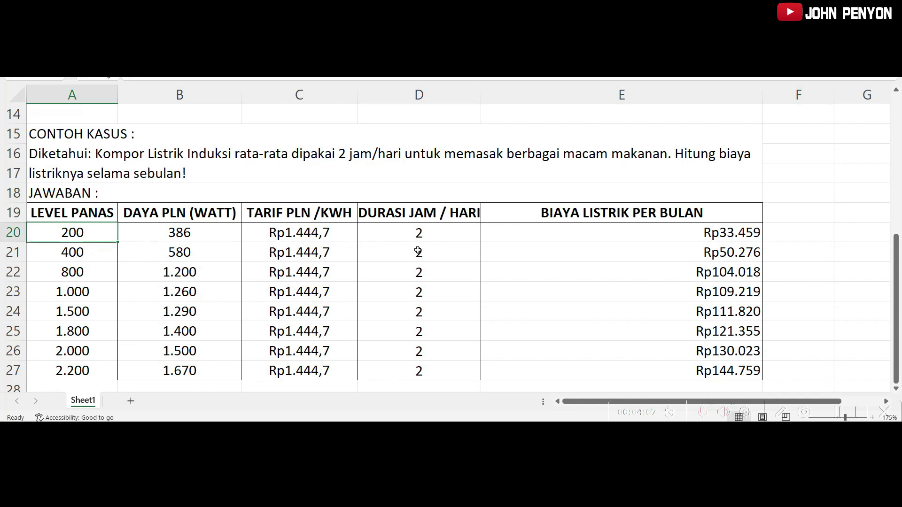
left_click(433, 234)
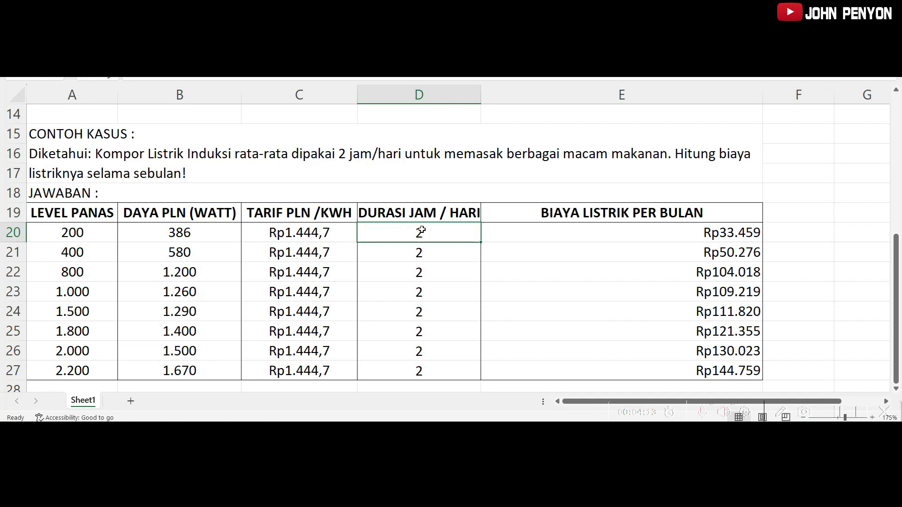
left_click(444, 249)
left_click(427, 272)
left_click(426, 233)
left_click(326, 240)
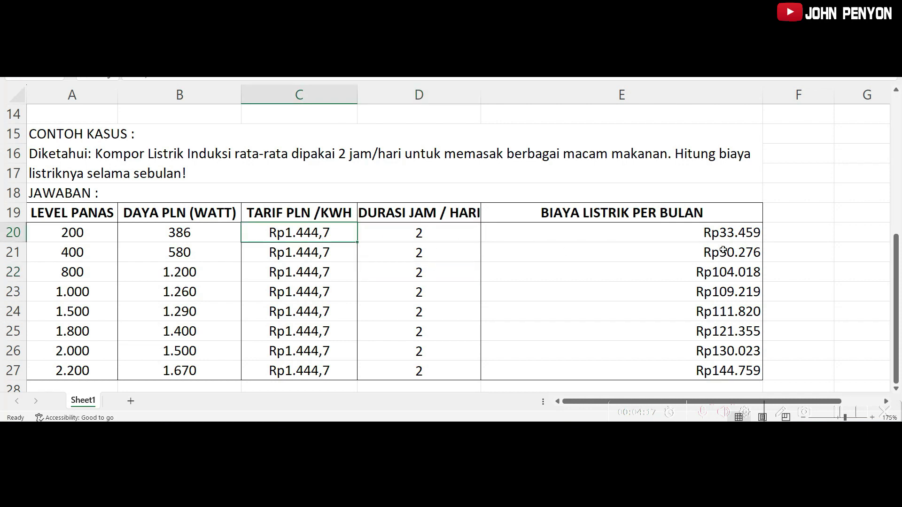
left_click(706, 233)
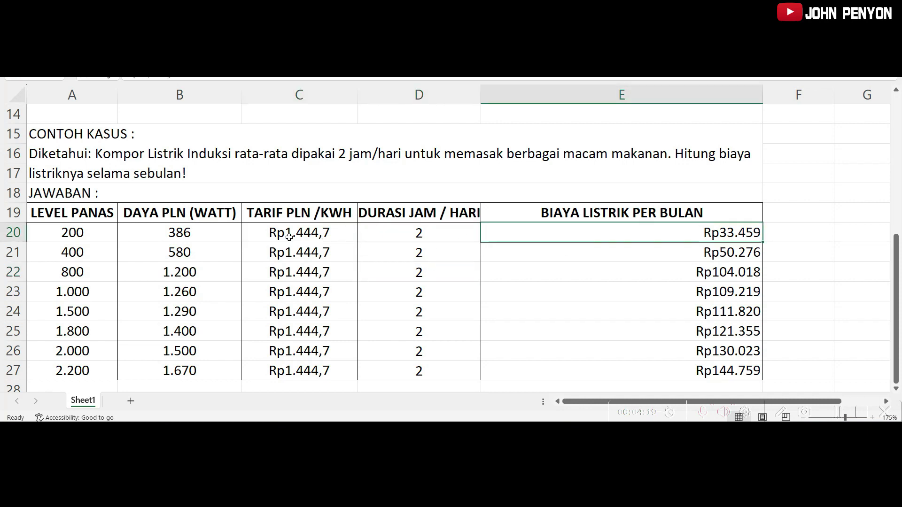
Trace heat level 200 from its PLN power draw and tariff to its monthly cost, and compare that with level 400
left_click(187, 233)
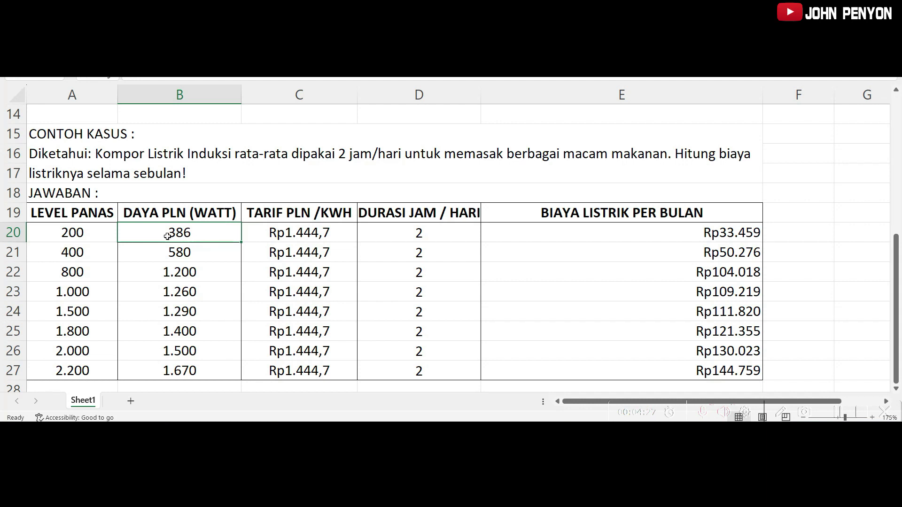
left_click_drag(219, 241, 187, 232)
left_click(308, 234)
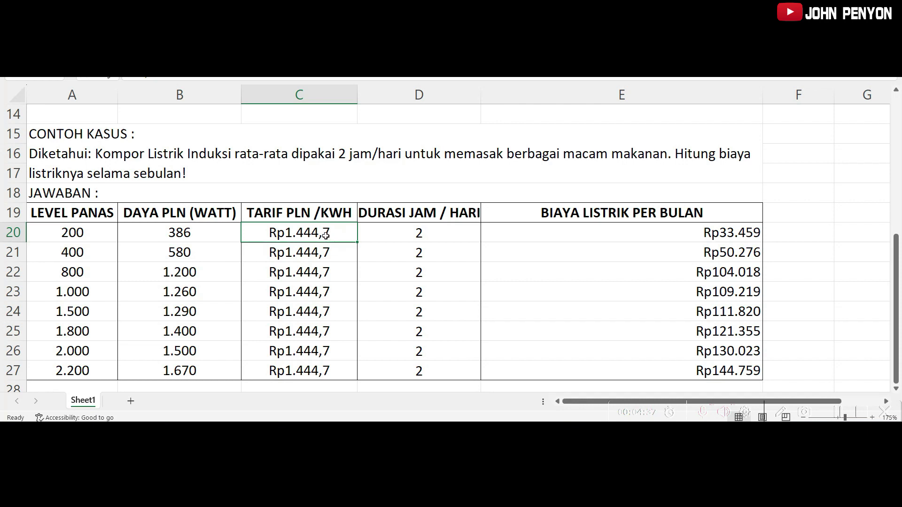
scroll(329, 237, "up", 5)
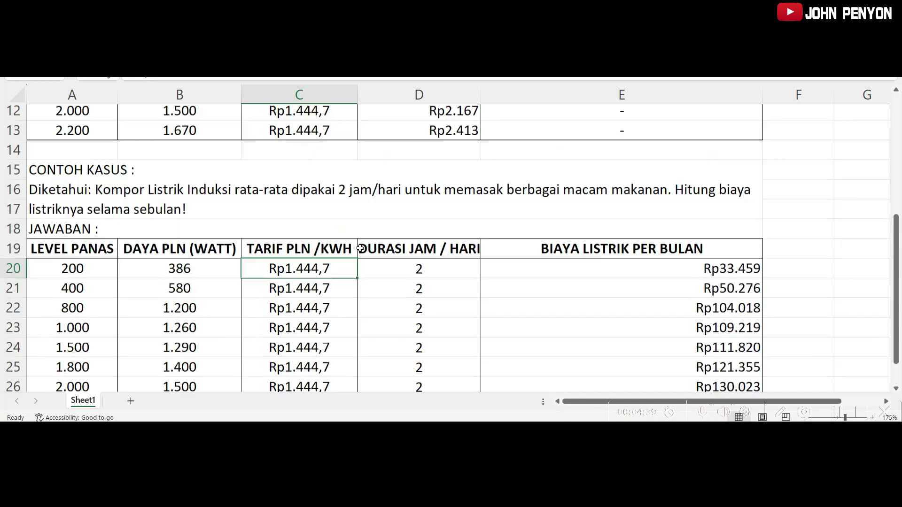
left_click(454, 233)
scroll(429, 249, "down", 4)
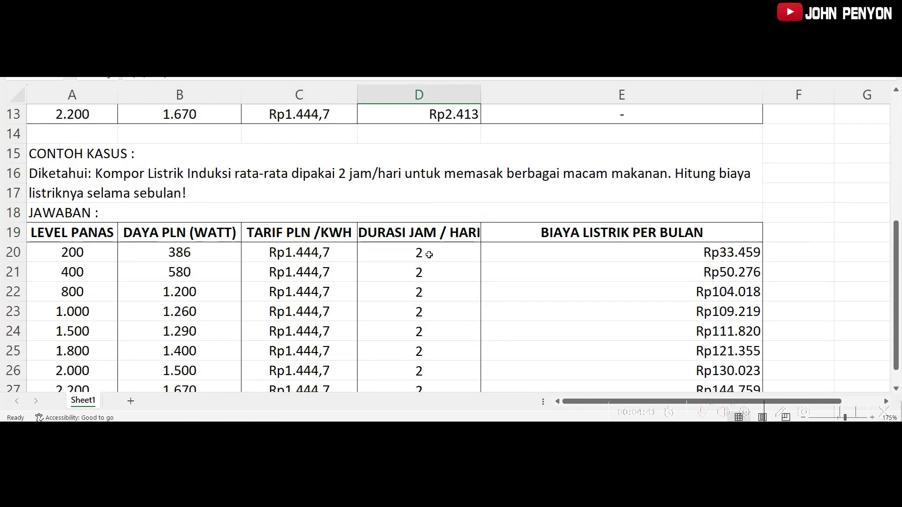
left_click(347, 247)
scroll(350, 244, "down", 1)
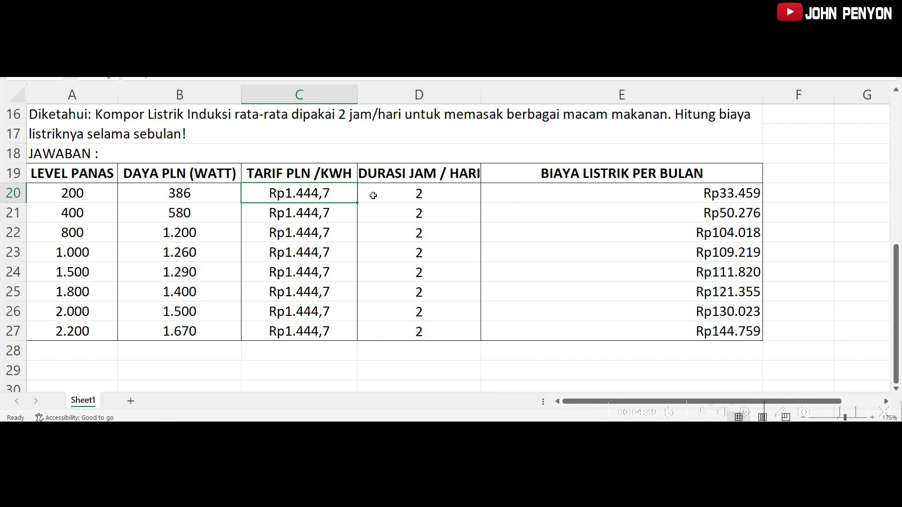
left_click(653, 192)
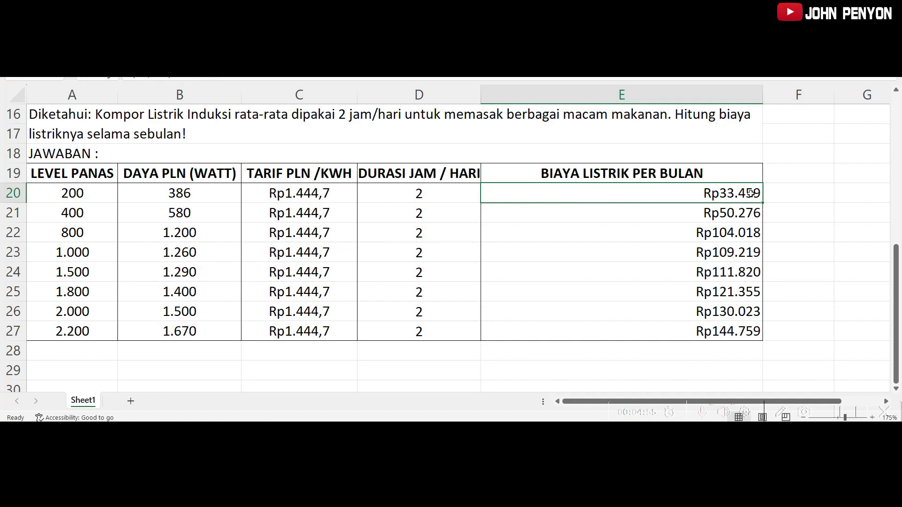
left_click(731, 214)
left_click(736, 194)
Check the PLN power draw for heat level 200 and compare that level with levels 400, 1.000 and 1.500
left_click(74, 189)
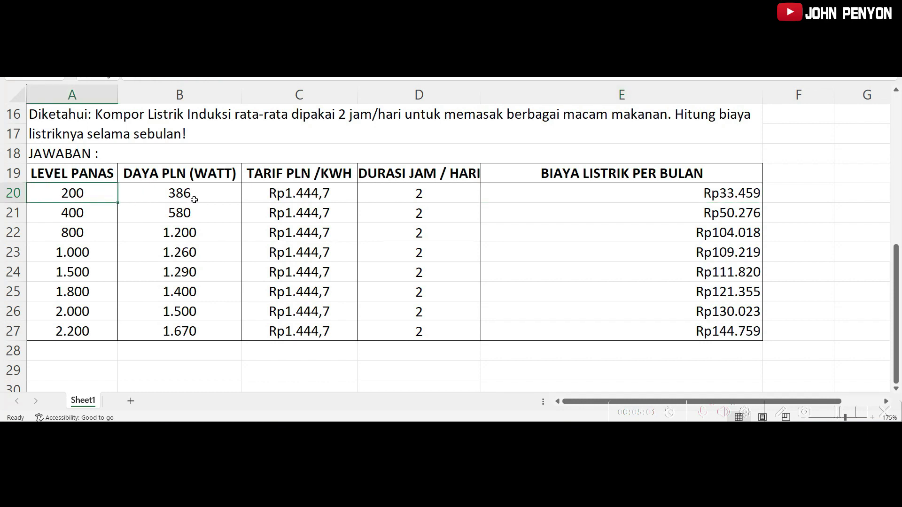
left_click(134, 193)
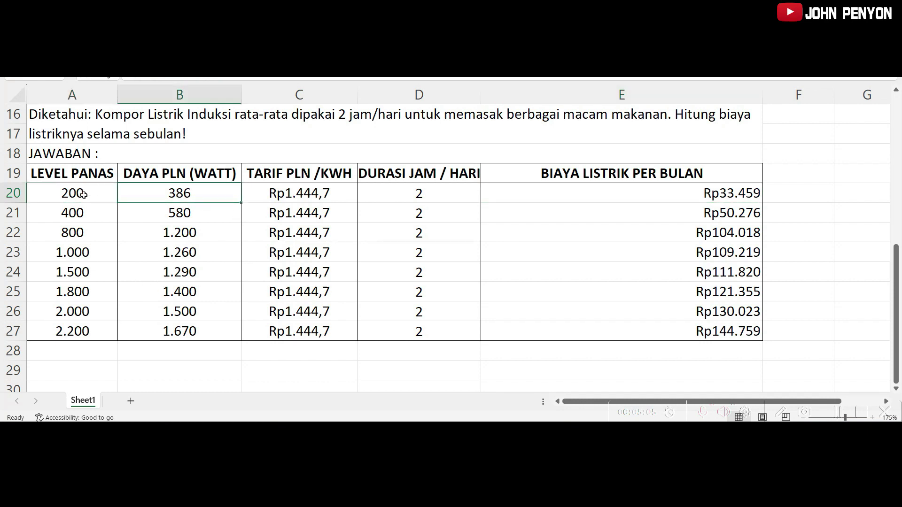
left_click(75, 269)
left_click(74, 249)
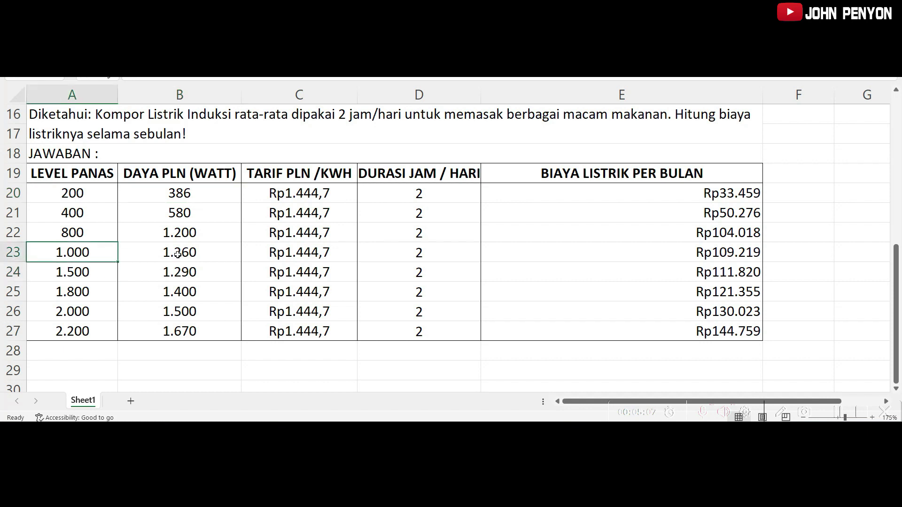
left_click(77, 195)
left_click(75, 216)
left_click(82, 201)
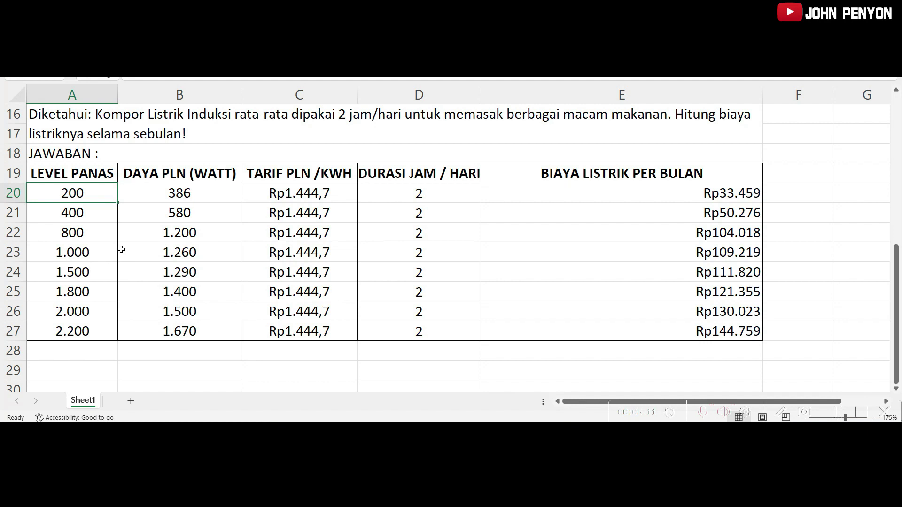
Examine the heat levels from 800 to 2.200 in the answer table, including the PLN power draw for level 800
left_click(76, 238)
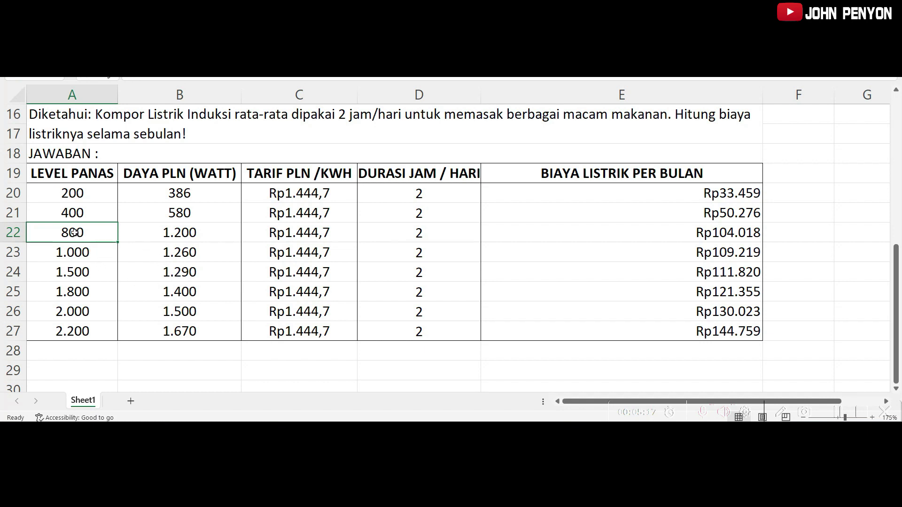
left_click(82, 334)
left_click(84, 239)
left_click(198, 236)
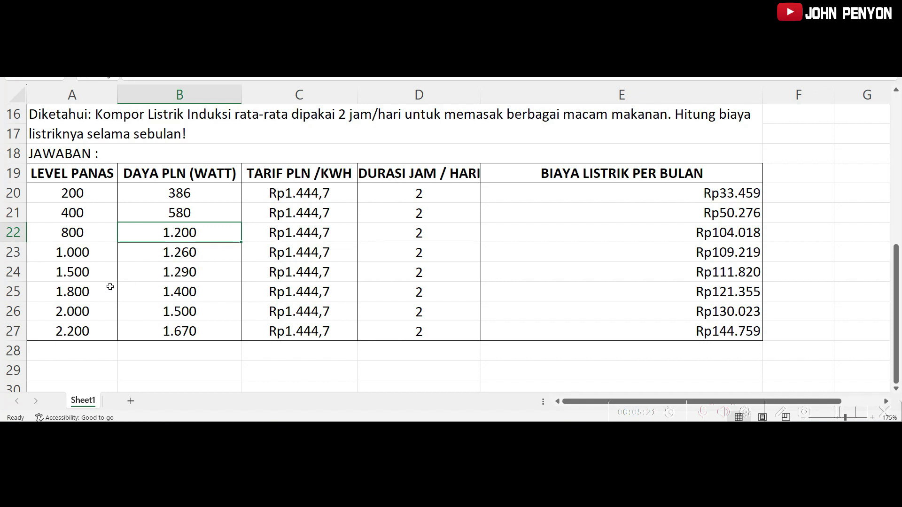
left_click(70, 272)
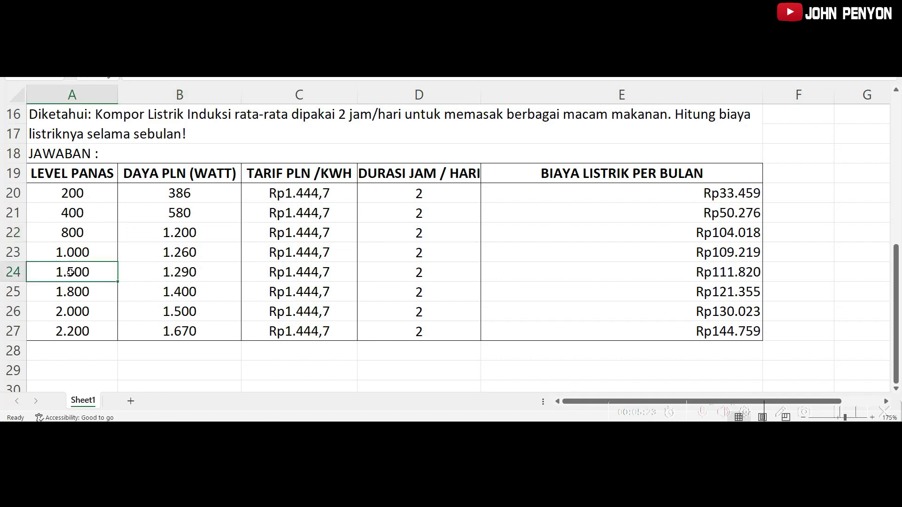
left_click(91, 253)
left_click(94, 266)
Compare the monthly electricity costs for heat levels 1.000 and 1.500 in the answer table
left_click(743, 262)
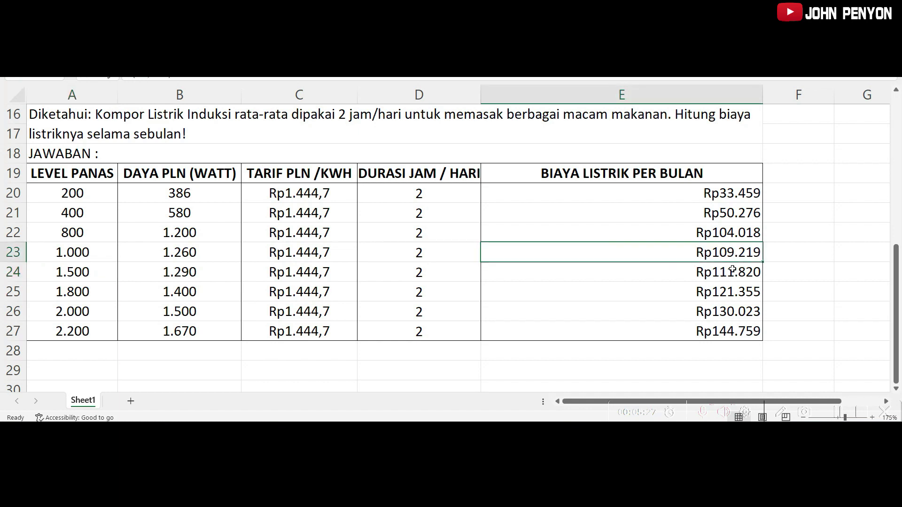
left_click(731, 272)
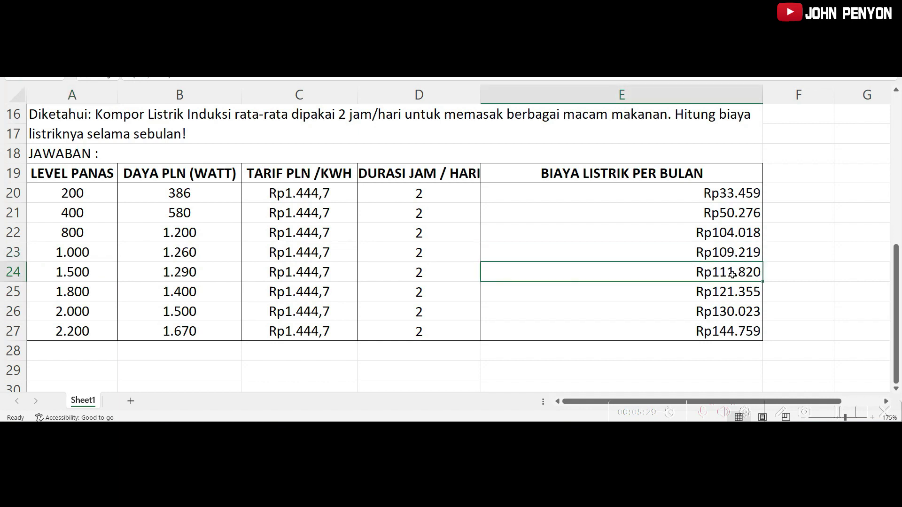
left_click(734, 249)
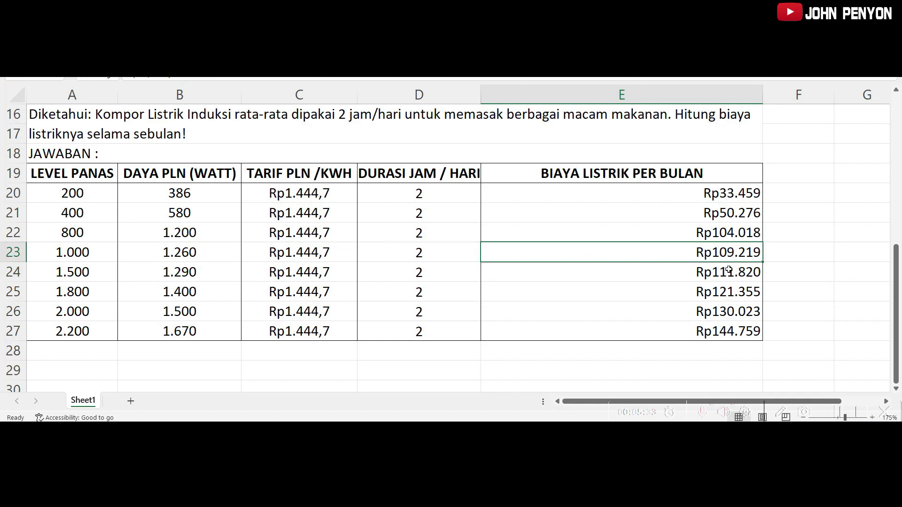
left_click(747, 268)
left_click(737, 259)
scroll(736, 268, "up", 2)
scroll(735, 268, "down", 2)
left_click_drag(898, 260, 900, 251)
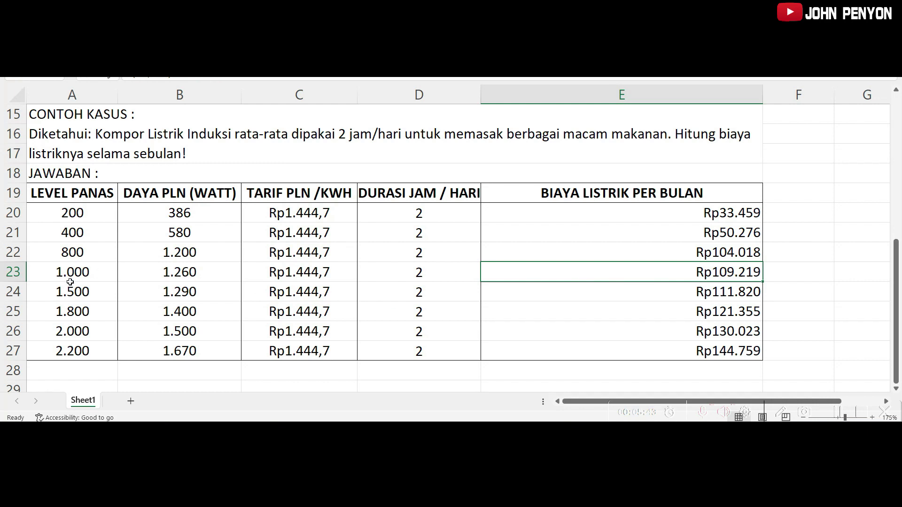
Compare heat level 1.000 with its PLN power draw in row 23
left_click(86, 272)
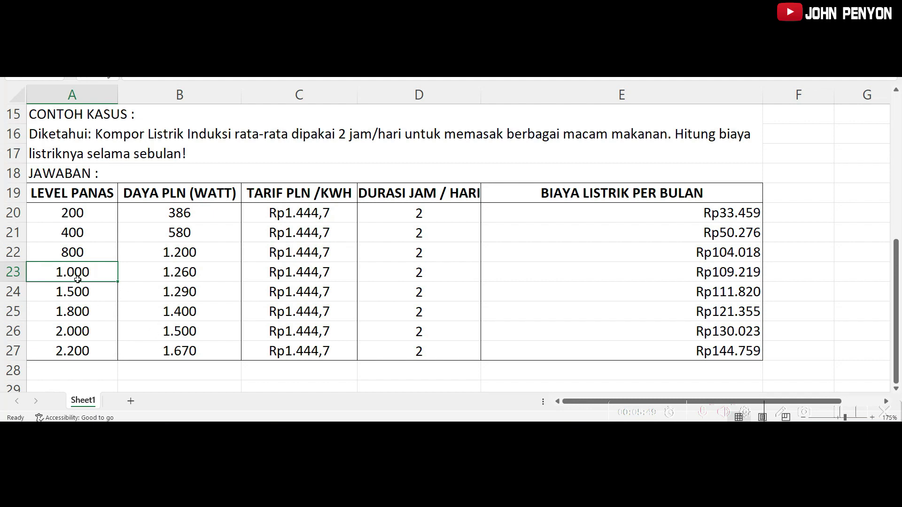
left_click(184, 278)
left_click(97, 278)
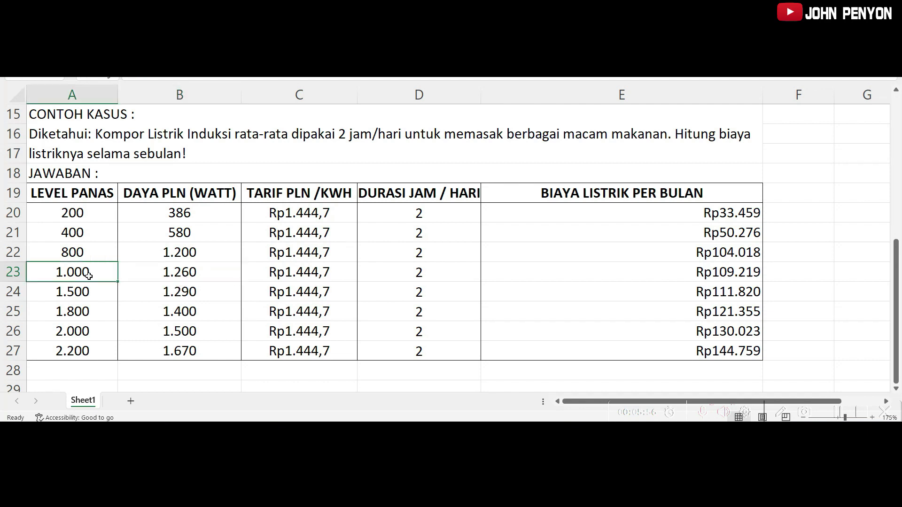
left_click(185, 277)
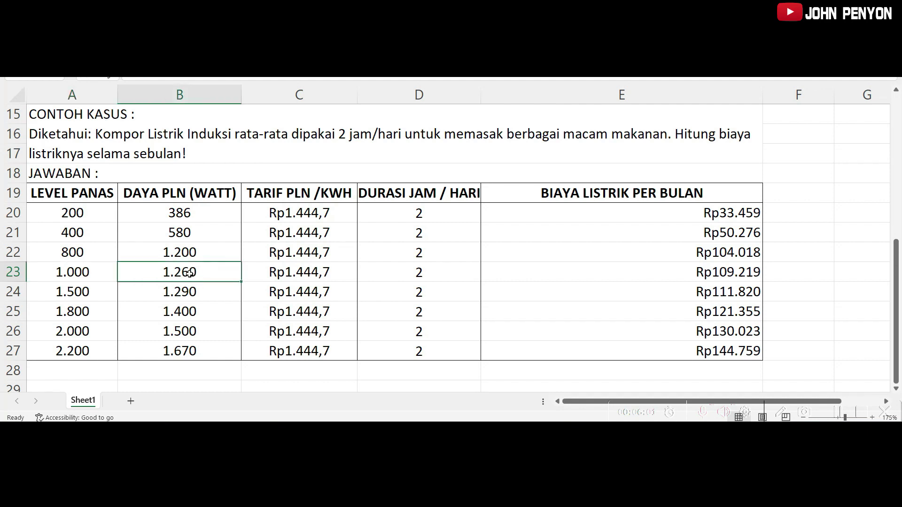
Review heat levels 200 and 400 and read the monthly electricity costs for levels 200, 400 and 800
left_click(83, 214)
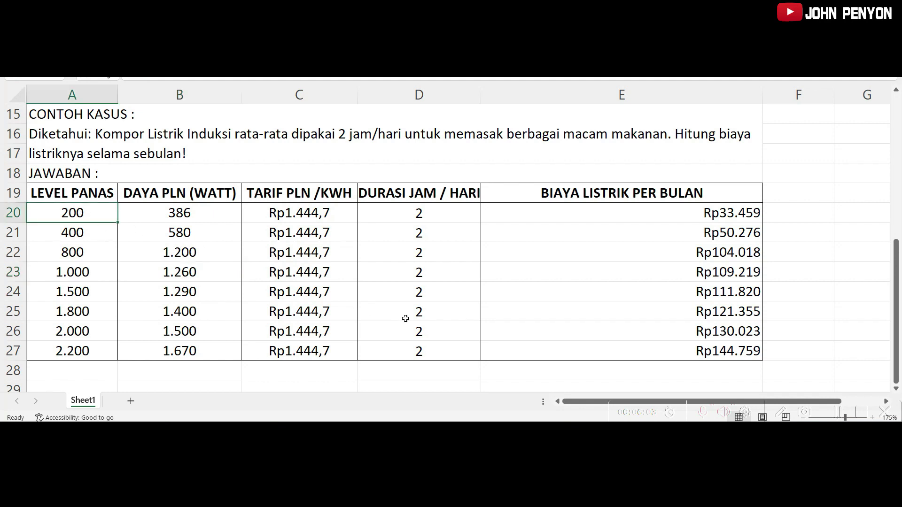
left_click(83, 231)
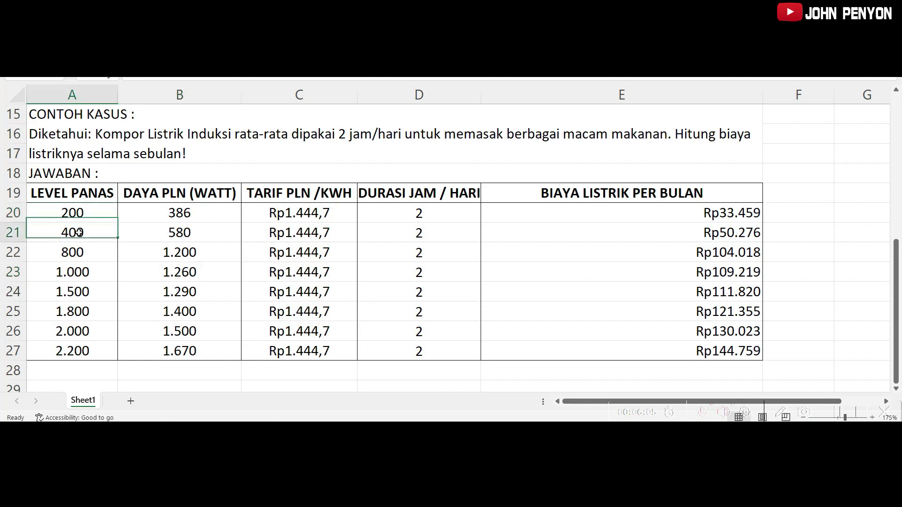
left_click(89, 219)
left_click(735, 241)
left_click(731, 219)
scroll(317, 239, "down", 1)
scroll(317, 240, "up", 1)
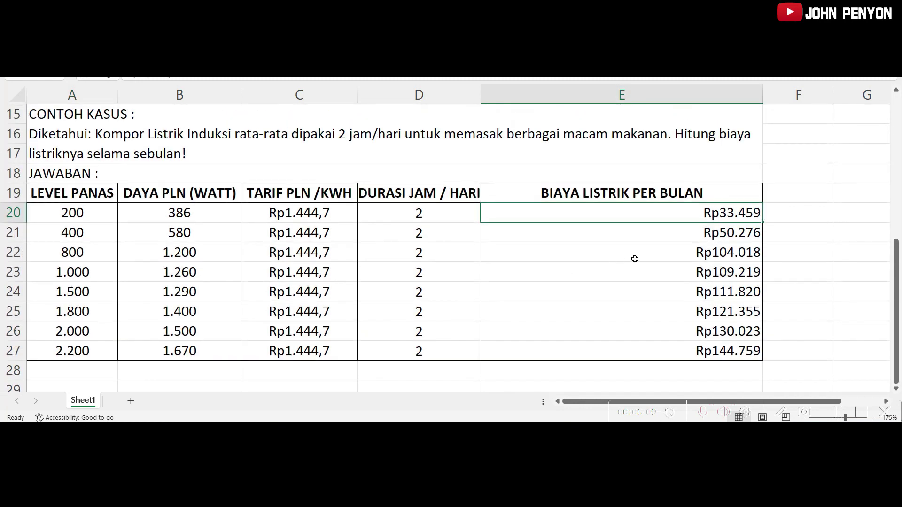
left_click(732, 258)
scroll(324, 272, "up", 2)
scroll(332, 290, "up", 5)
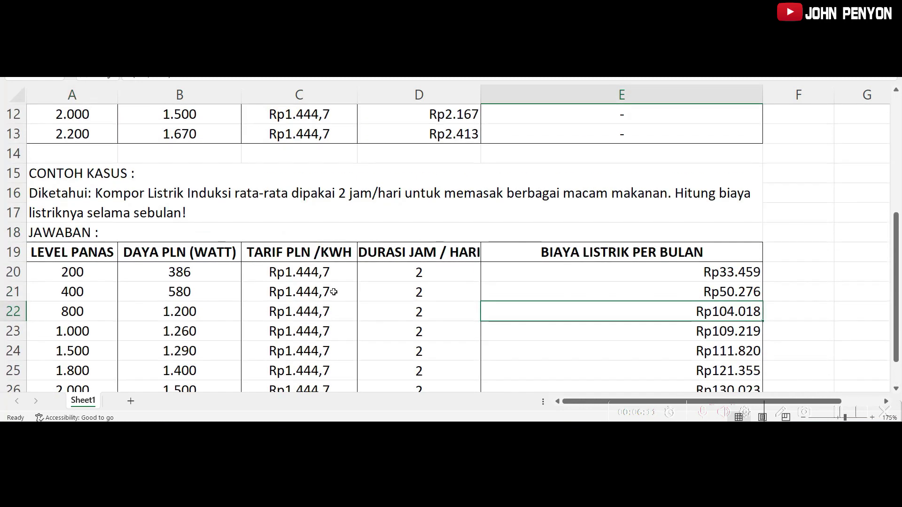